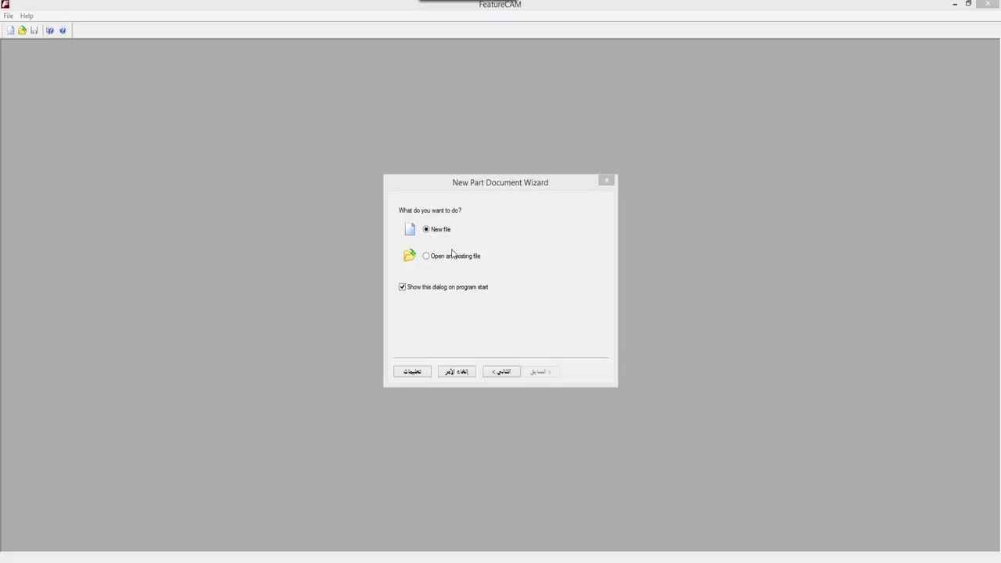
- Create a new milling setup part file in inches with a block stock of length 4 and thickness 2, and open the stock's properties
left_click(503, 373)
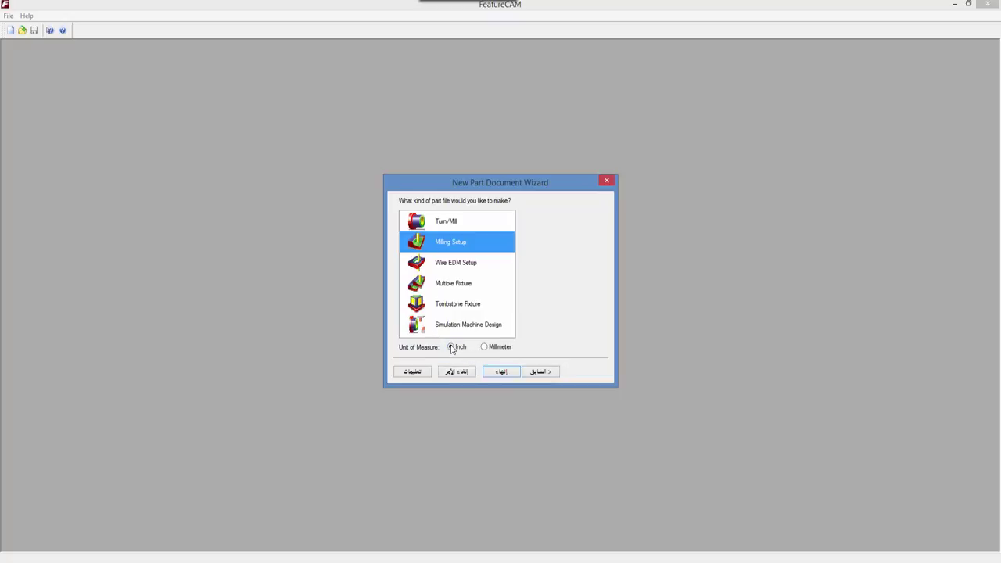
left_click(501, 371)
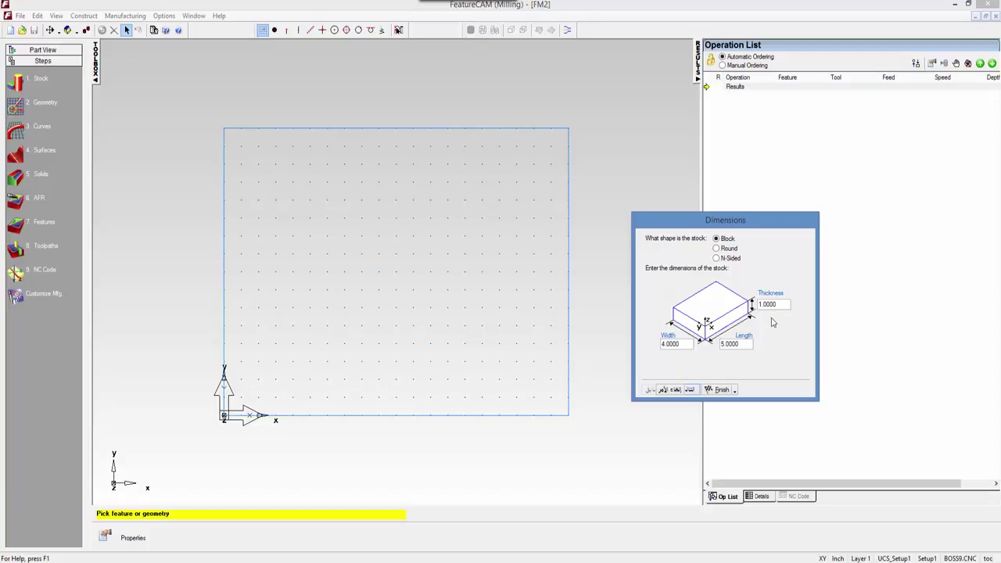
double_click(720, 344)
type("4")
type("2")
left_click(735, 389)
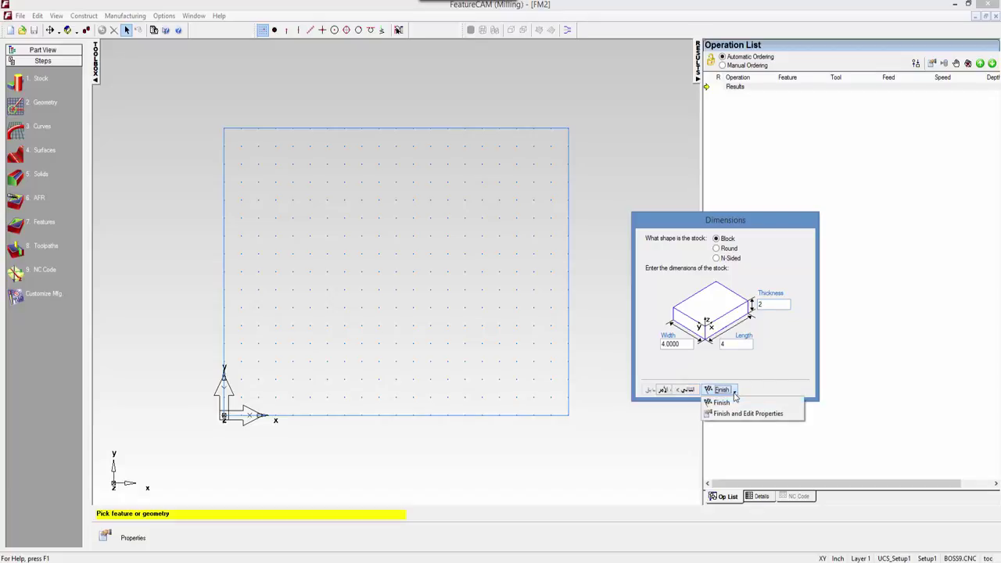
left_click(745, 413)
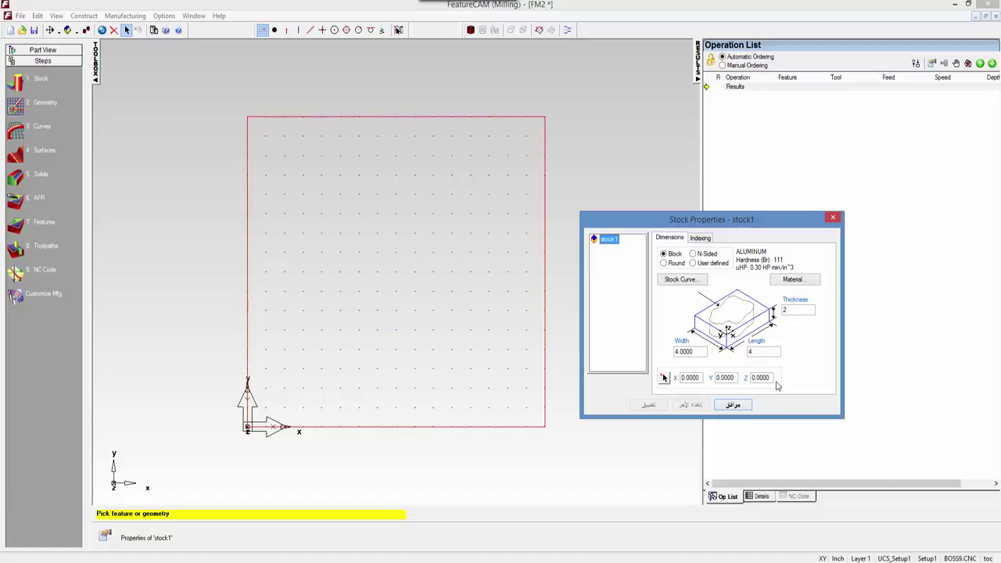
- Set the stock's Z position to 0.06 and accept the stock properties
left_click_drag(772, 378, 741, 380)
type("0.06")
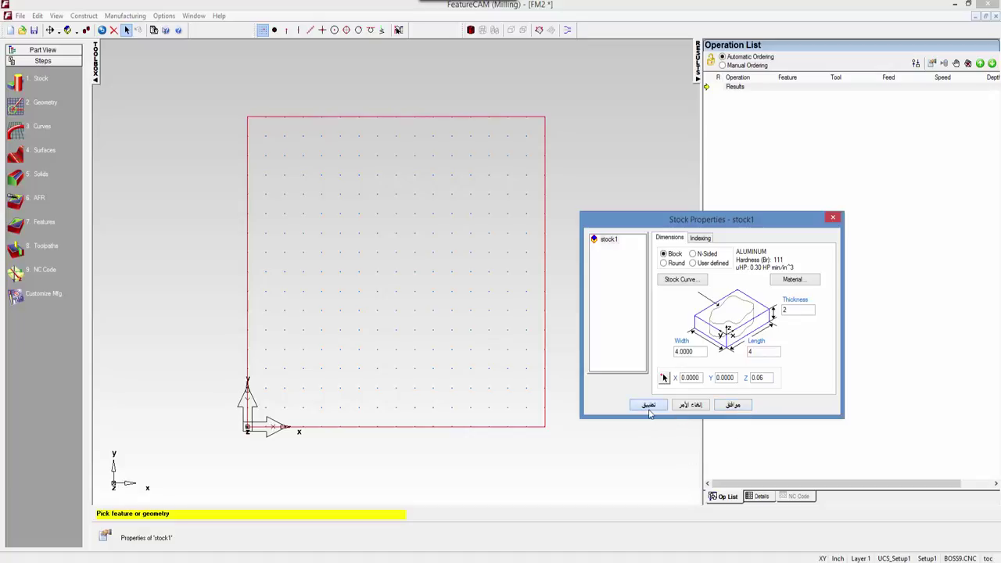
left_click(648, 409)
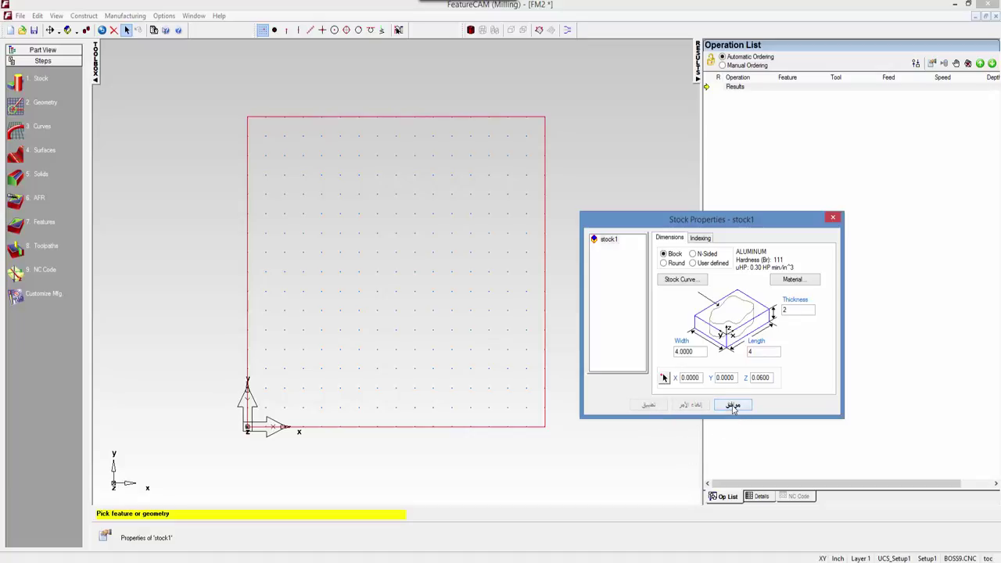
left_click(733, 406)
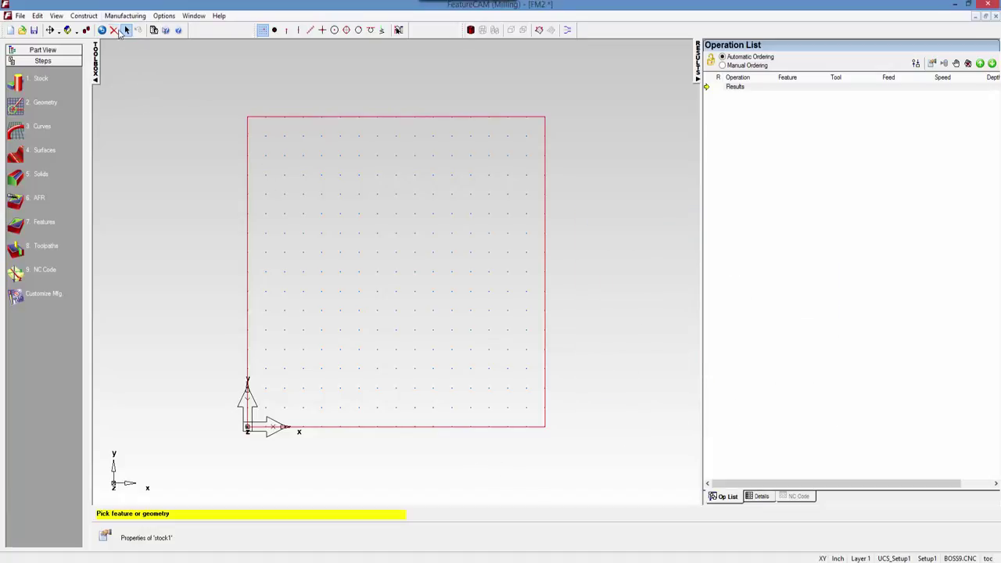
- Examine the stock's position relative to the origin in the right and isometric views, and return to the top view
left_click(76, 32)
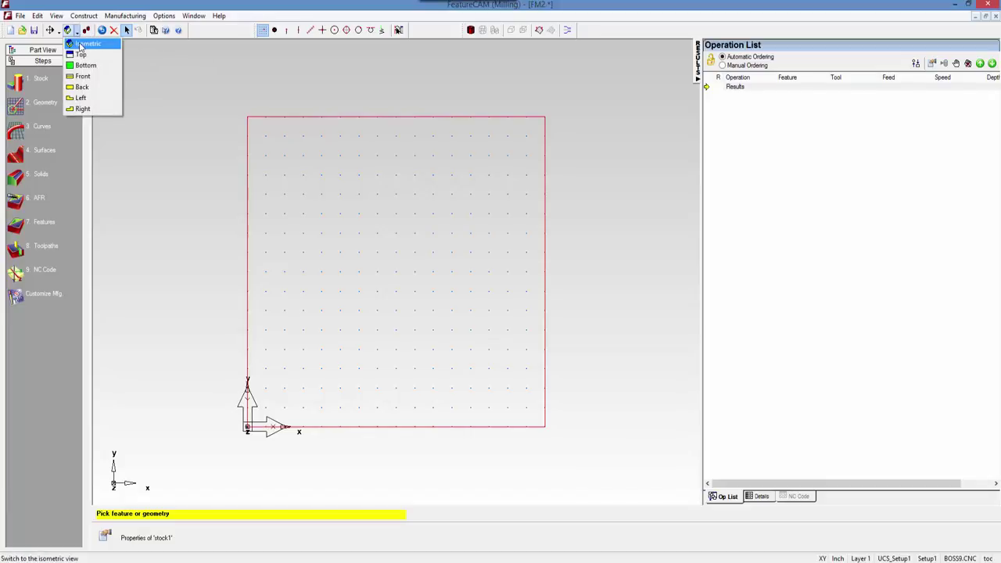
left_click(82, 109)
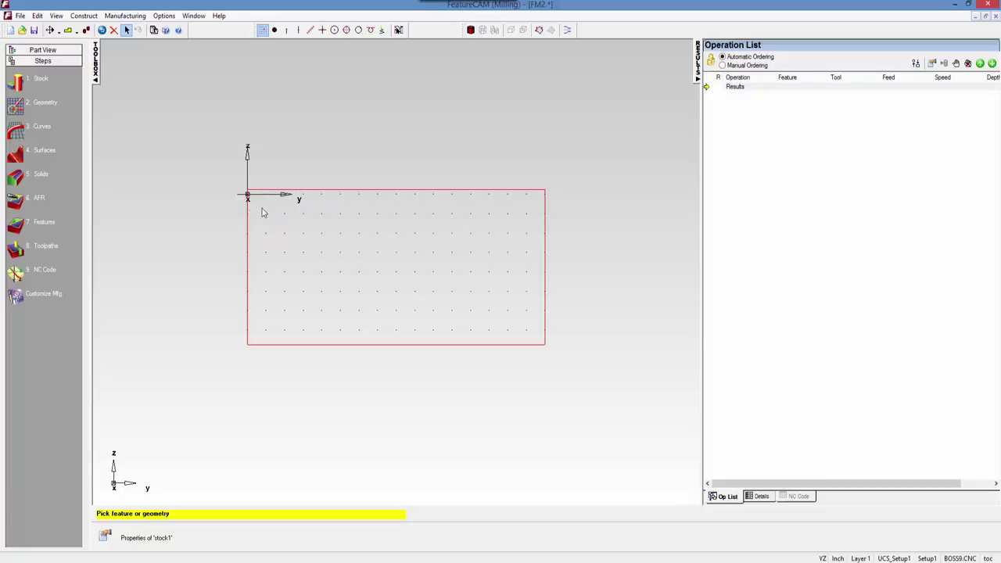
left_click(77, 36)
left_click(86, 110)
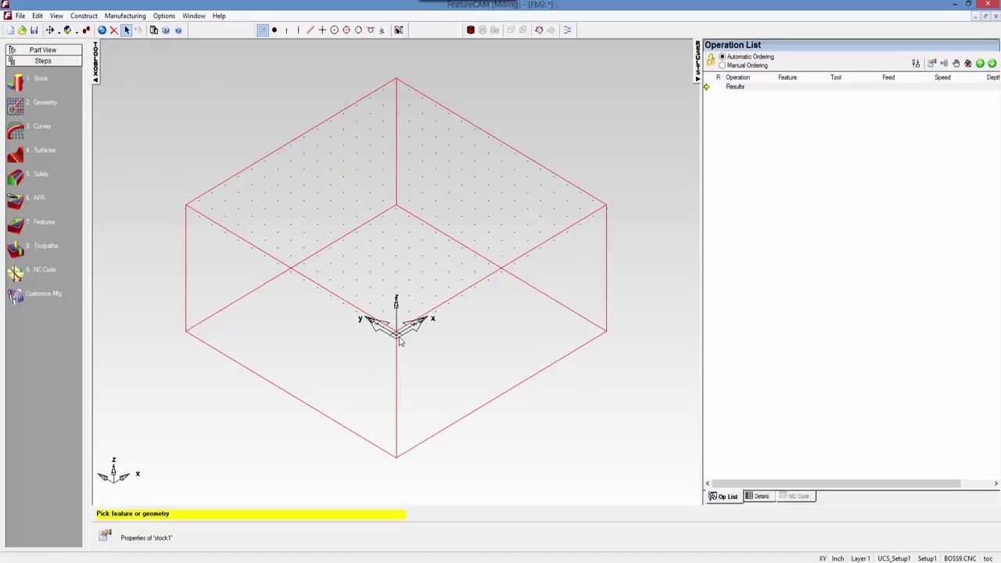
left_click(77, 32)
left_click(83, 56)
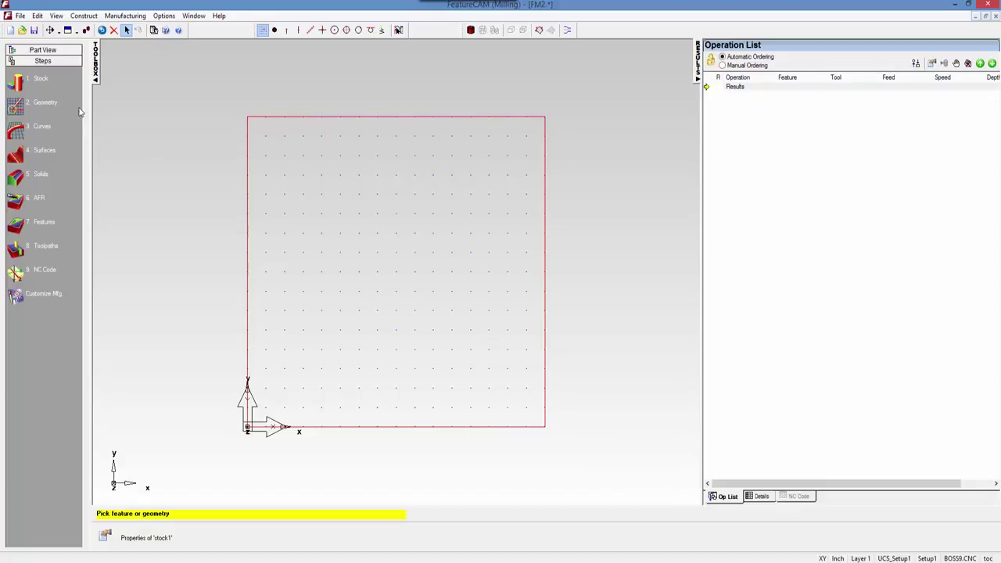
- Reopen the stock definition, proceed to its material settings and review the feeds and speeds tables for ALUMINUM
left_click(16, 81)
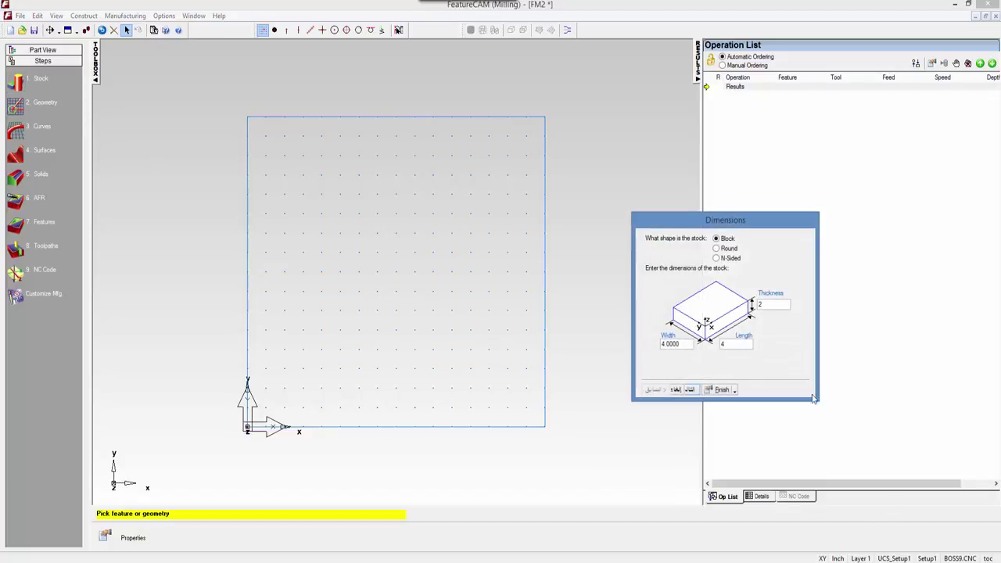
left_click(686, 389)
left_click(687, 389)
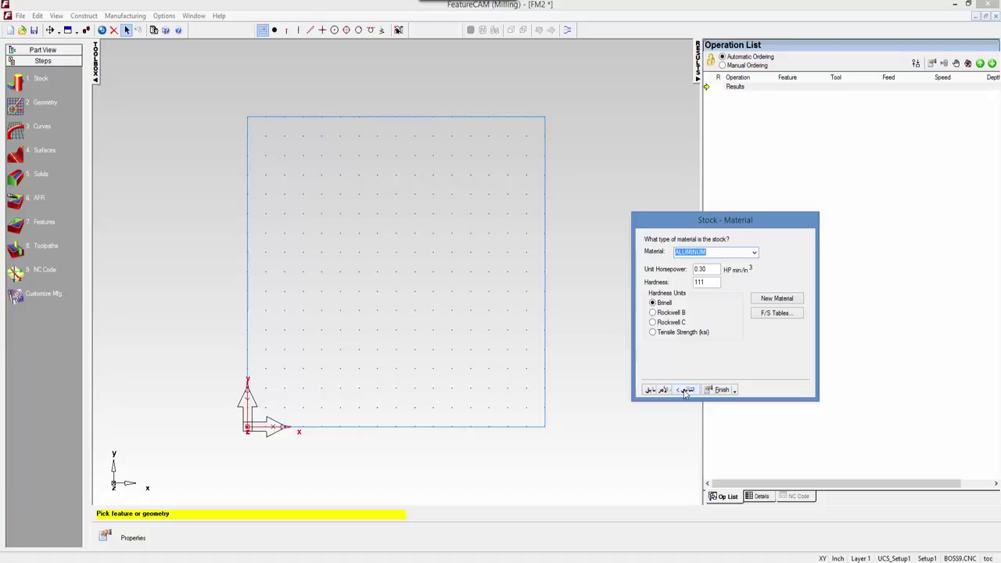
left_click(772, 316)
left_click(772, 316)
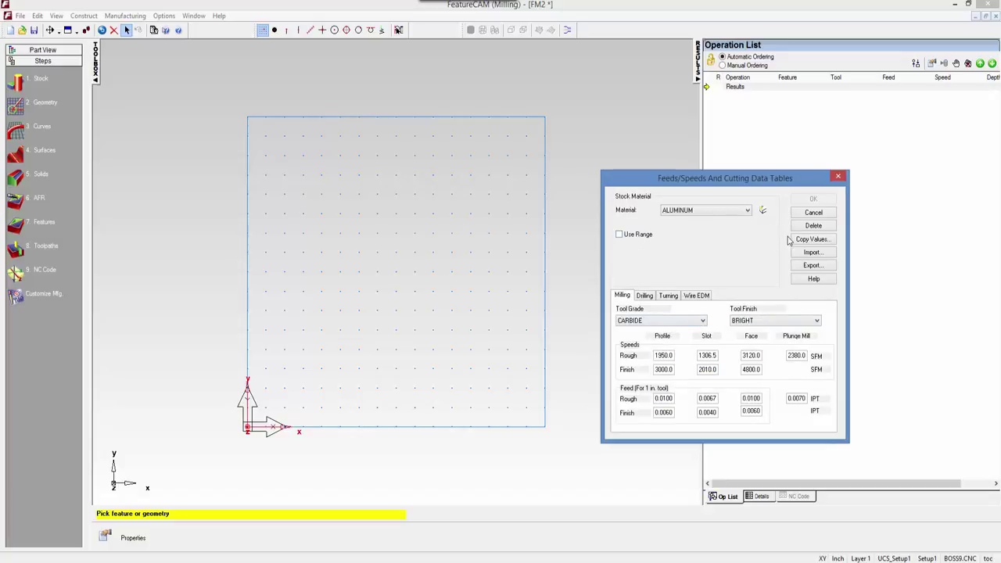
left_click(817, 213)
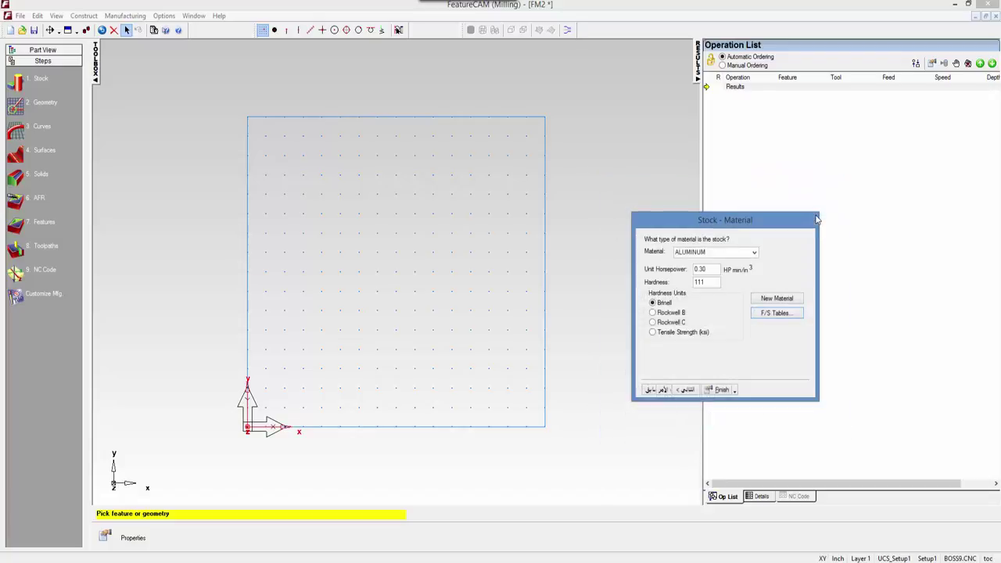
- Complete the stock definition with no multi-axis positioning, keeping setup name Setup1 and fixture ID 1
left_click(686, 390)
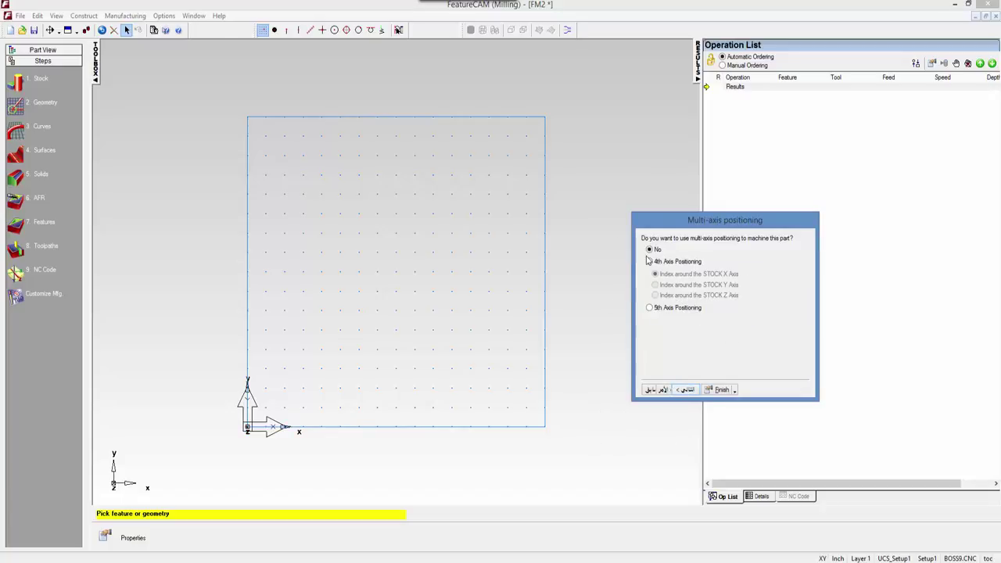
left_click(685, 390)
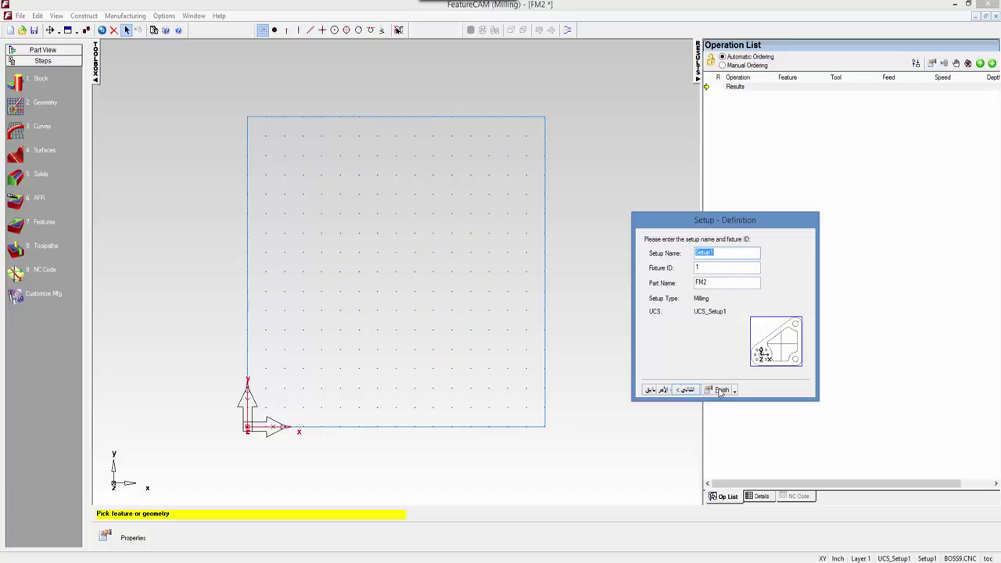
left_click(734, 389)
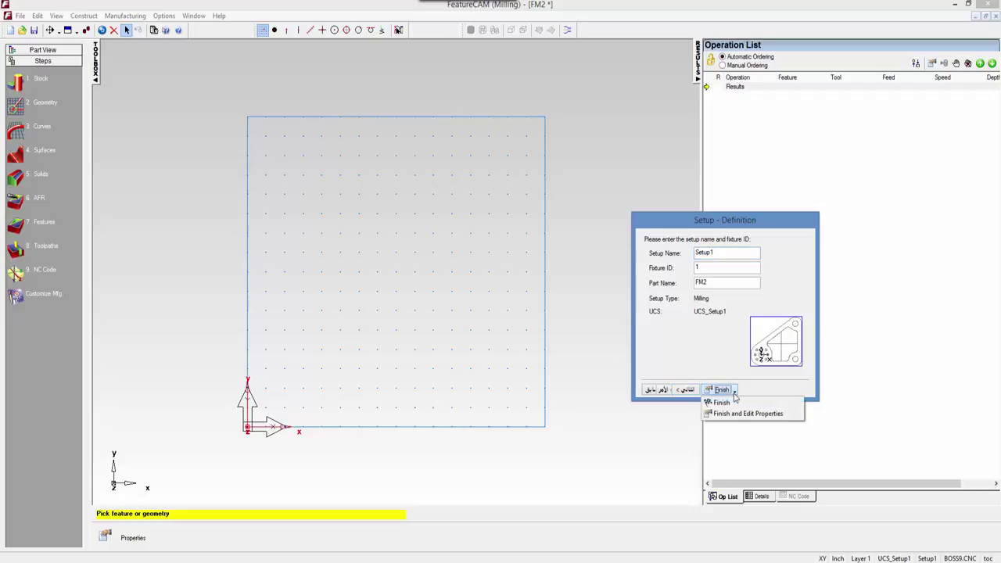
left_click(721, 403)
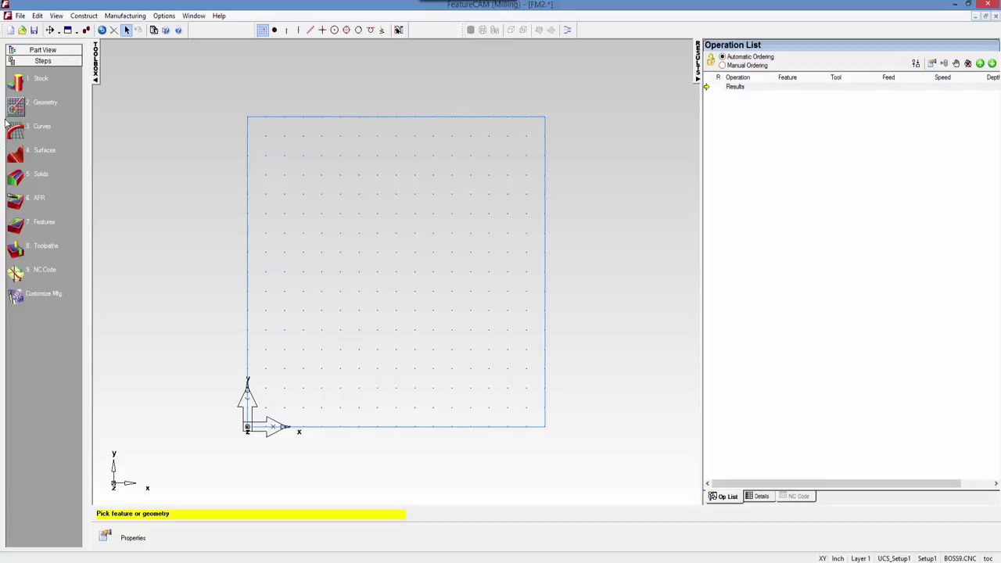
- Start a new Step Bore feature from dimensions and give its 2.0 diameter step a 0.1 chamfer
left_click(16, 229)
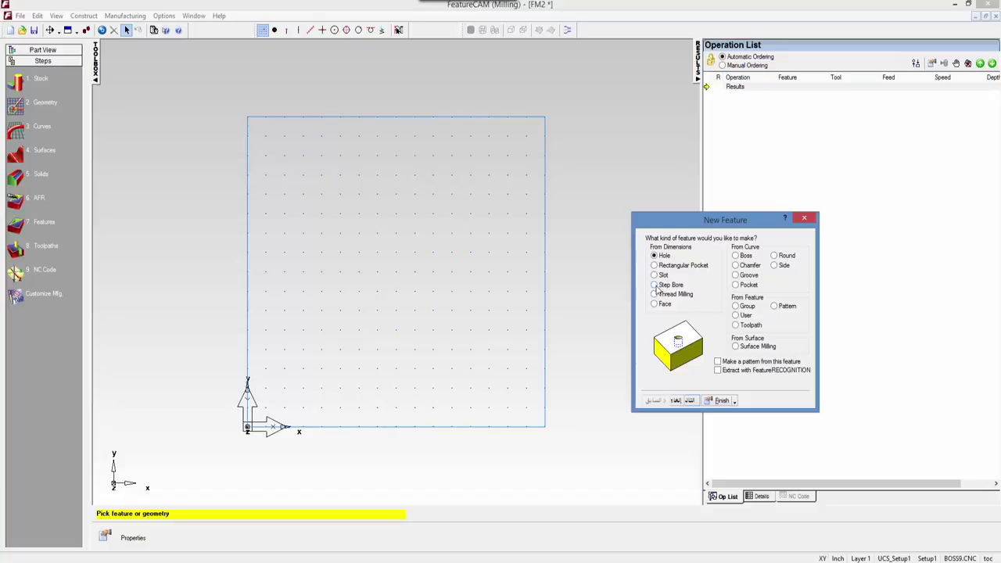
left_click(655, 286)
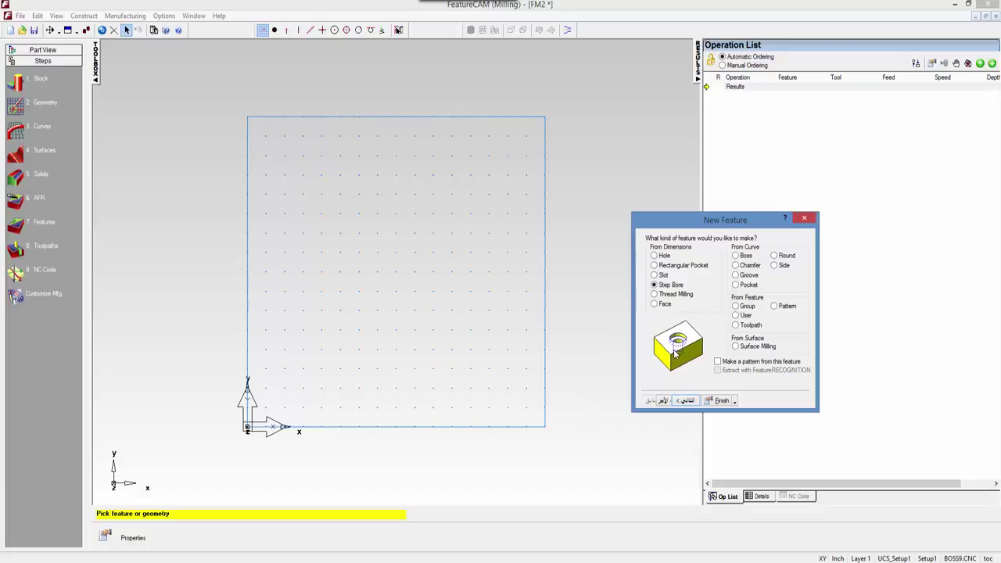
left_click(685, 402)
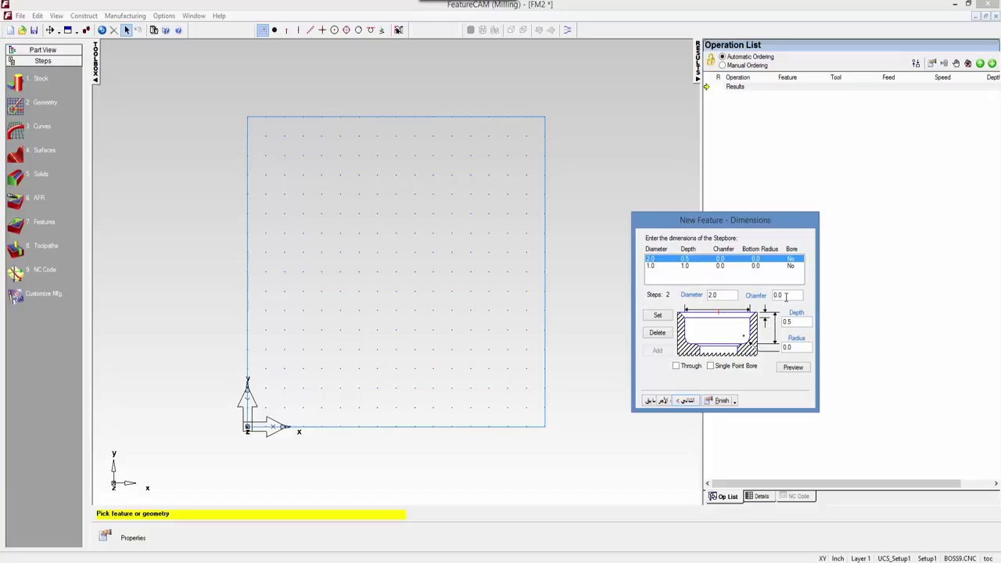
left_click(786, 295)
left_click(650, 269)
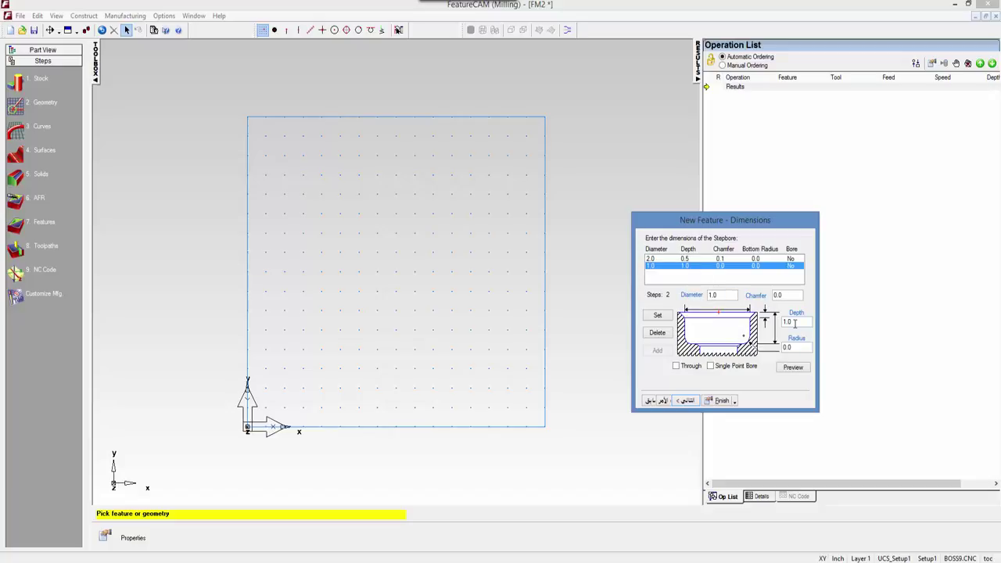
- Set the depth of the step bore's 1.0 diameter step and accept the bore dimensions
left_click_drag(800, 323, 781, 322)
type("2")
left_click(658, 316)
left_click(686, 401)
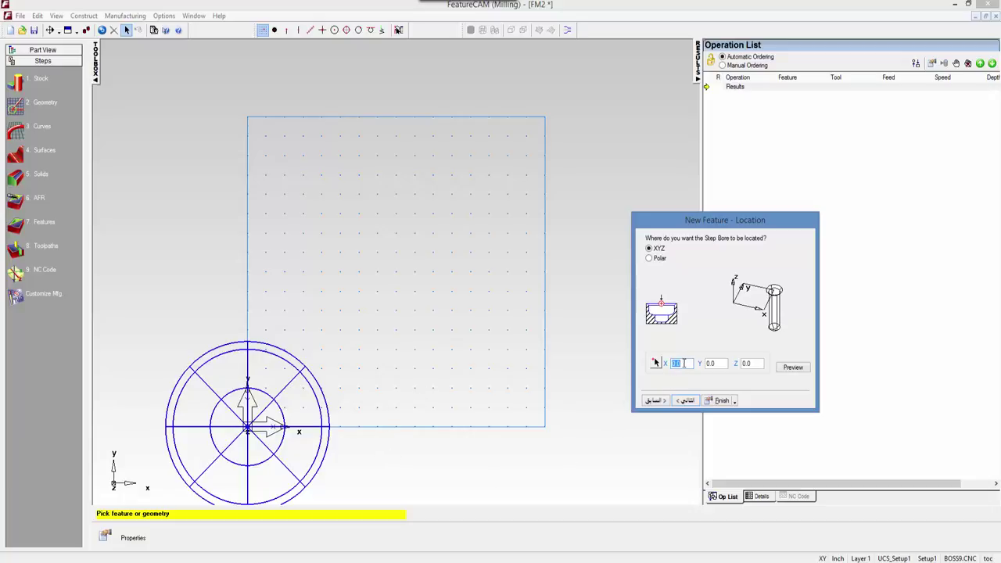
- Locate the step bore at X 2, Y 2 on the stock
type("2")
key("Tab")
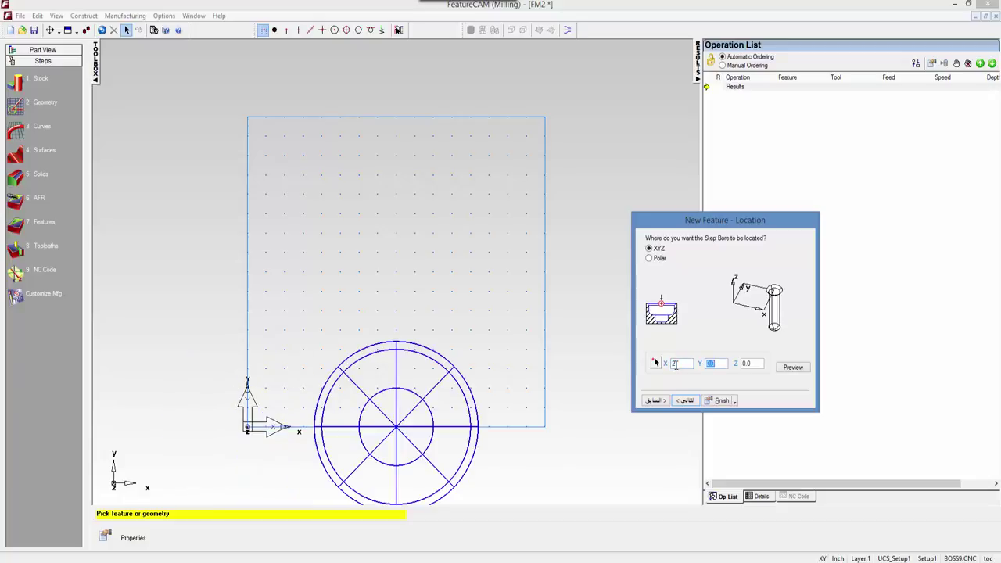
type("2")
left_click(686, 401)
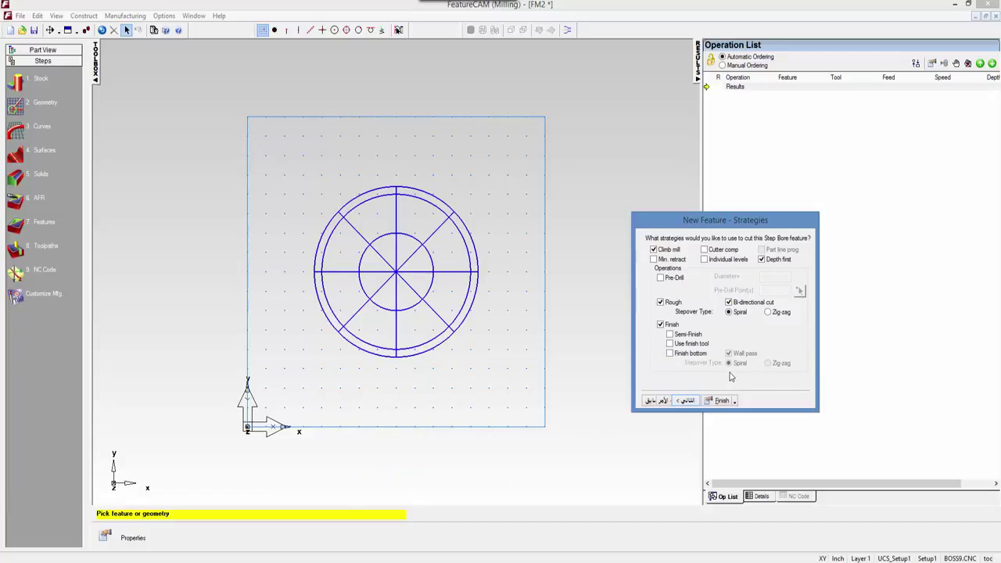
- Accept the climb mill, spiral rough and finish strategies with the proposed operations, and create the step bore feature
left_click(687, 400)
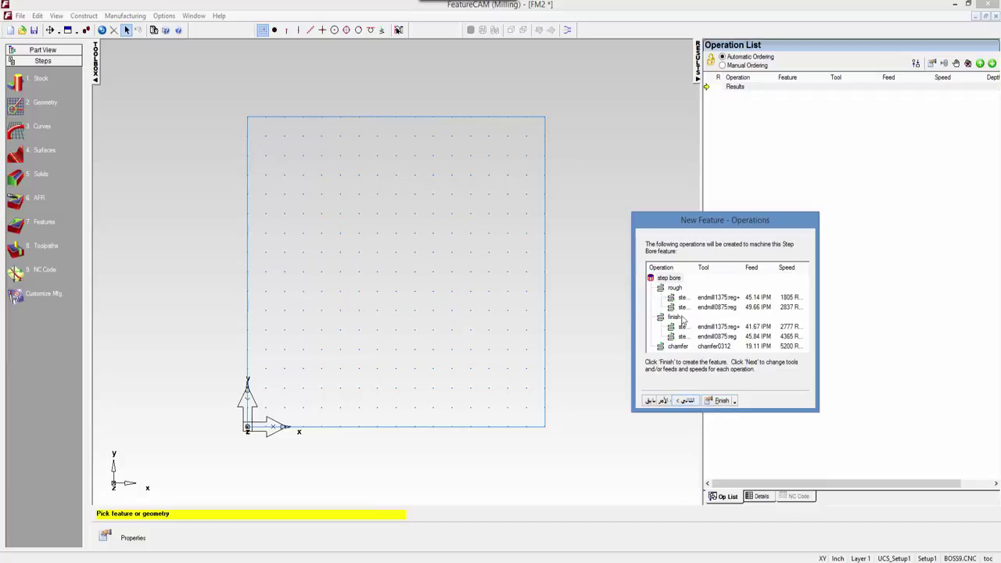
left_click(736, 401)
left_click(724, 413)
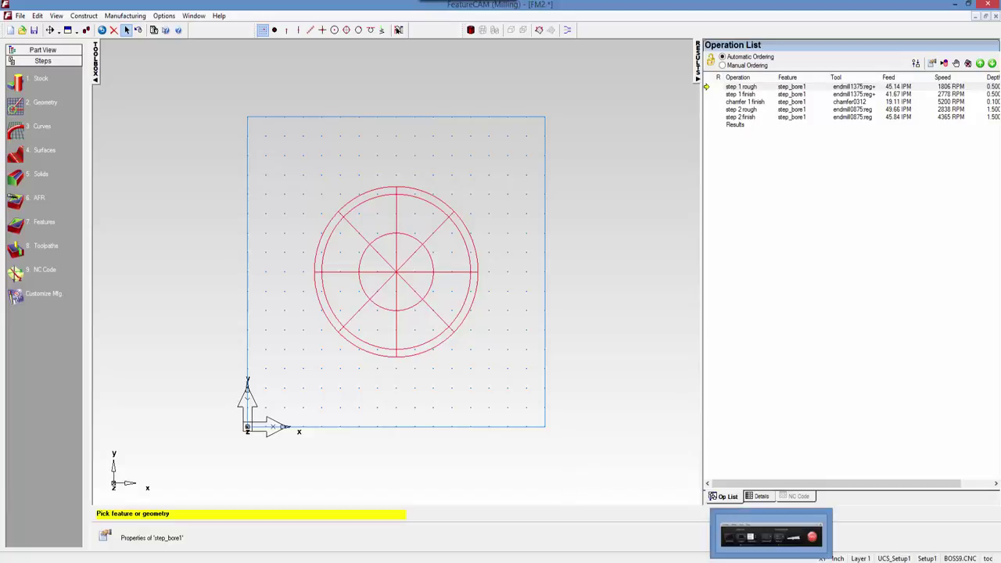
left_click(770, 535)
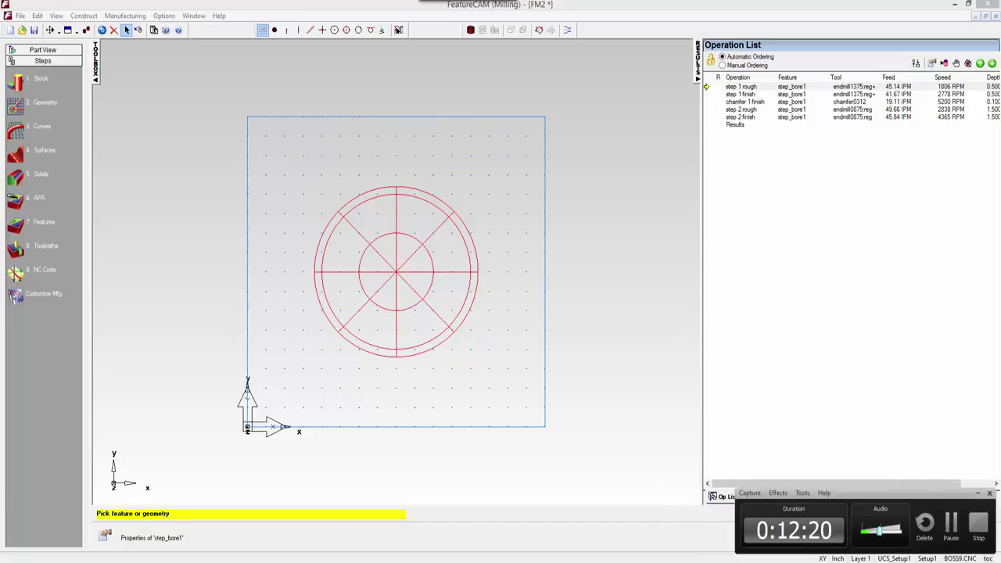